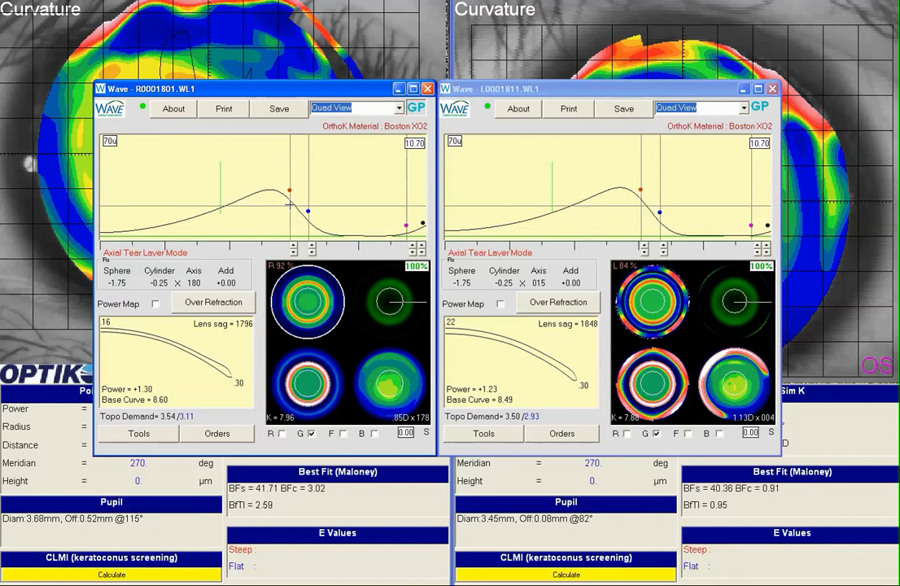
Step: Create a new Wave lens design on the left-eye image with averaged astigmatism data and enlarge its window
{"action": "left_click", "coordinate": [560, 83]}
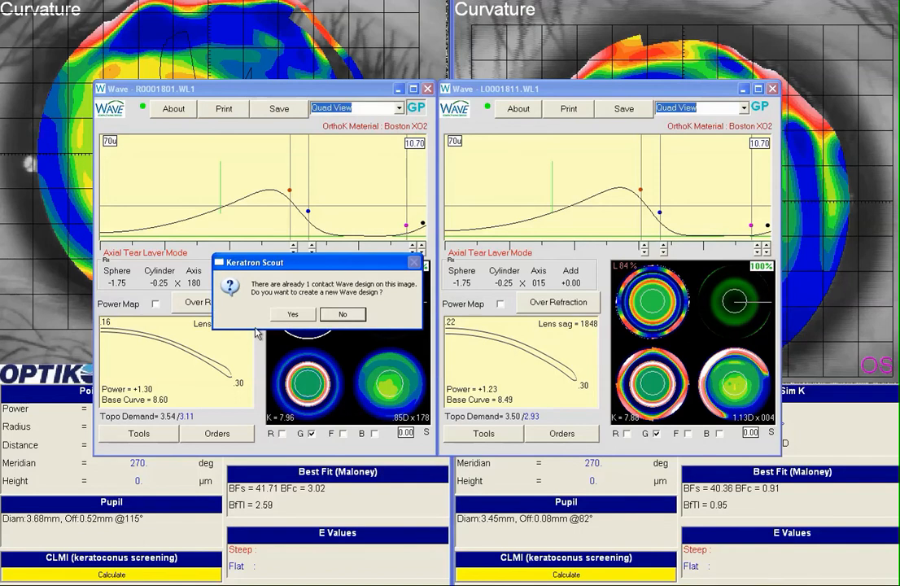
{"action": "left_click", "coordinate": [291, 314]}
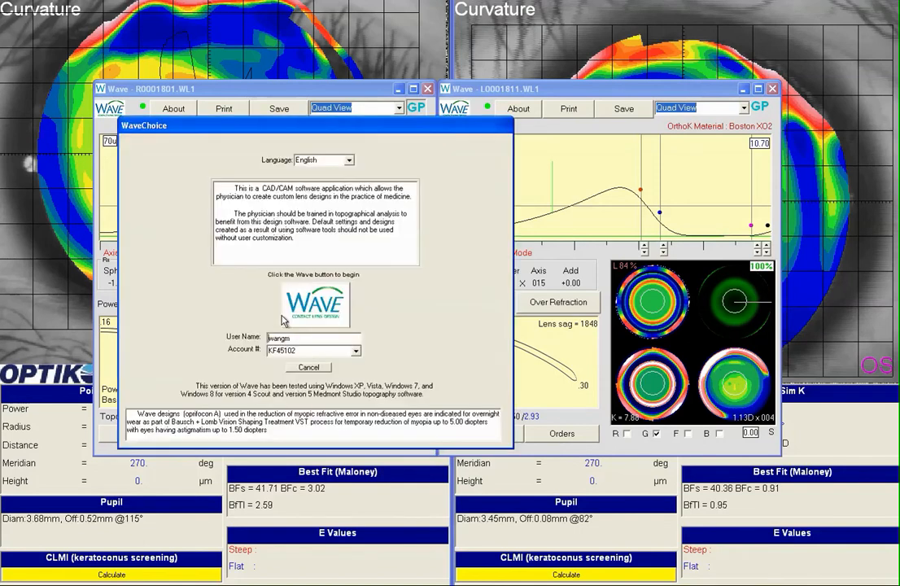
{"action": "left_click", "coordinate": [300, 314]}
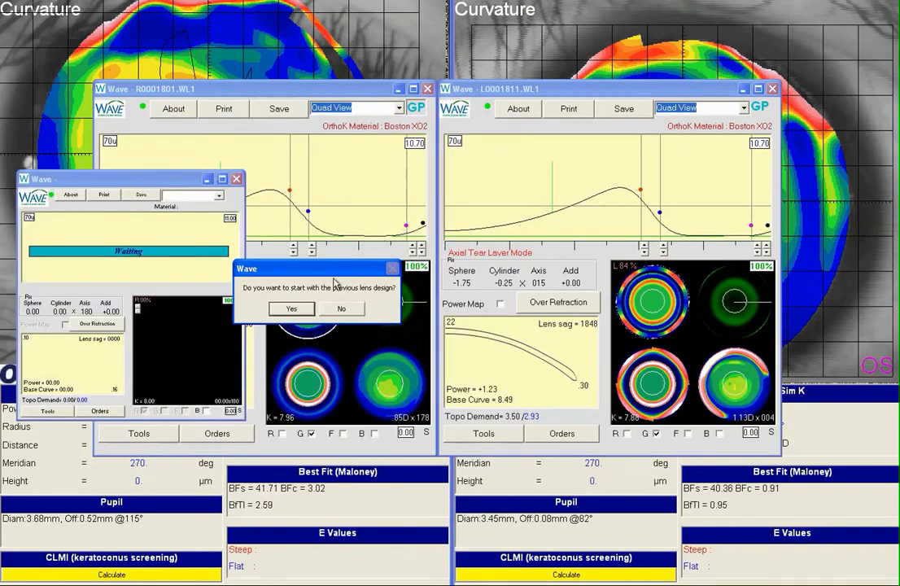
{"action": "left_click", "coordinate": [294, 310]}
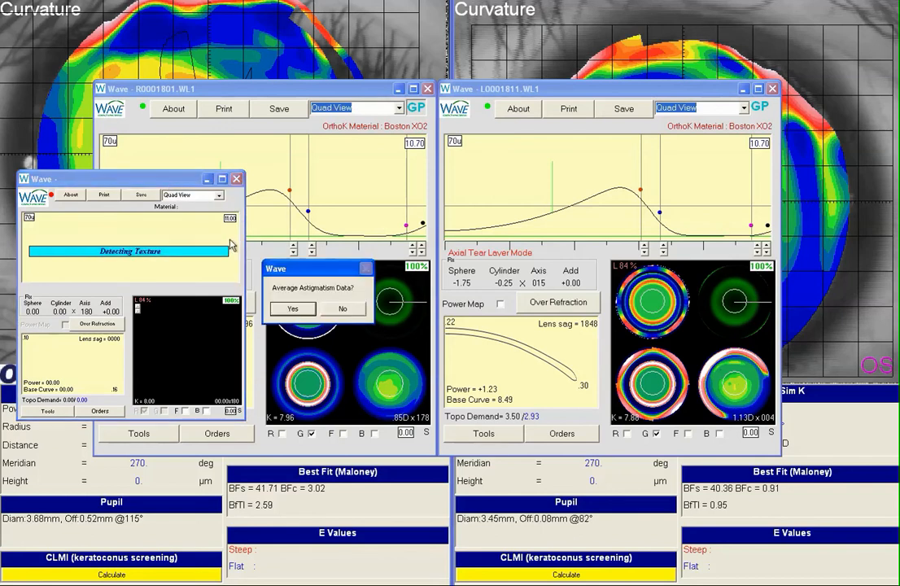
{"action": "left_click", "coordinate": [294, 310]}
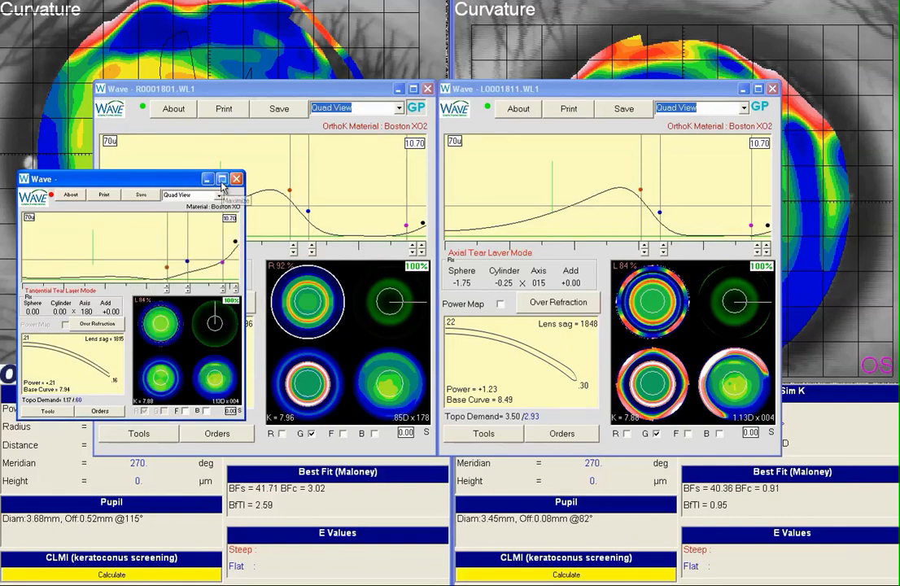
{"action": "left_click", "coordinate": [222, 181]}
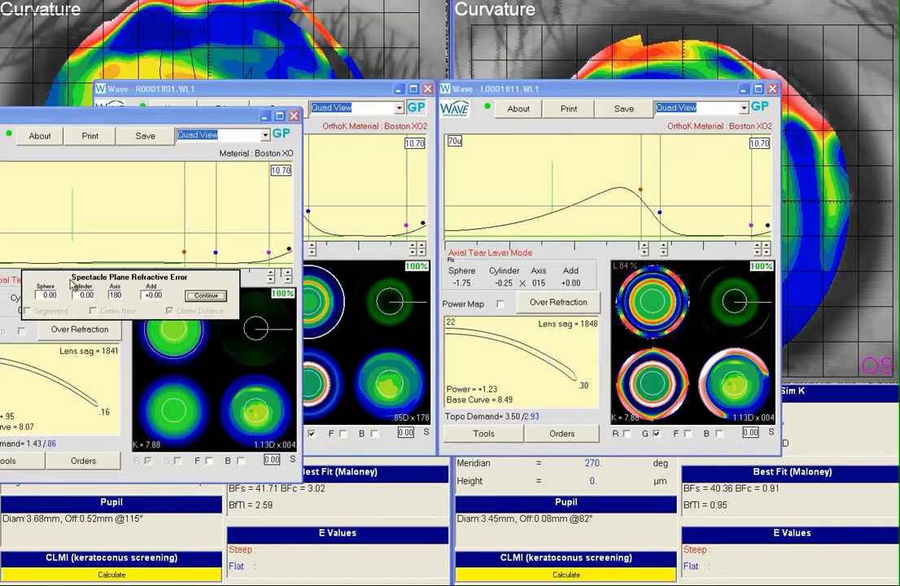
Step: Set the spectacle plane refractive error to sphere -1.75 and cylinder -0.25
{"action": "left_click", "coordinate": [56, 296]}
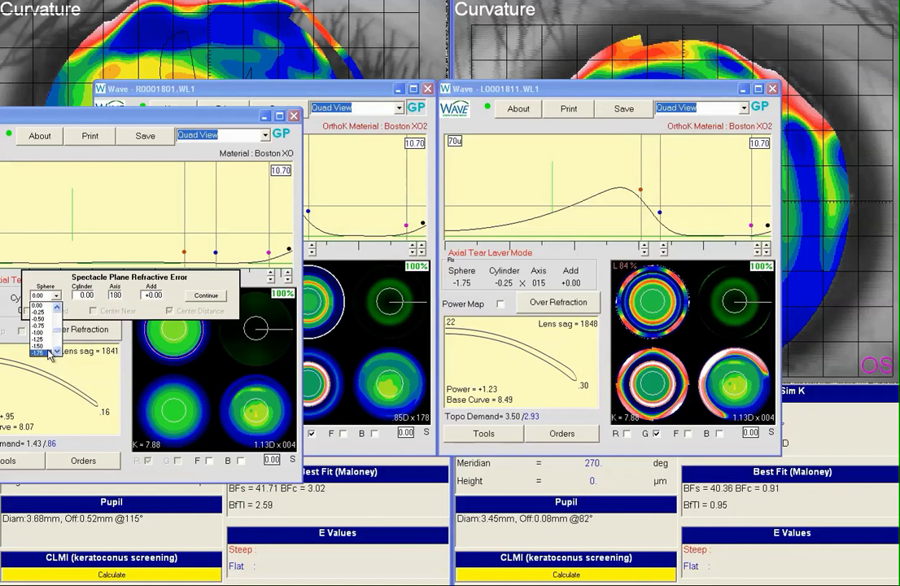
{"action": "left_click", "coordinate": [51, 353]}
{"action": "left_click", "coordinate": [94, 298]}
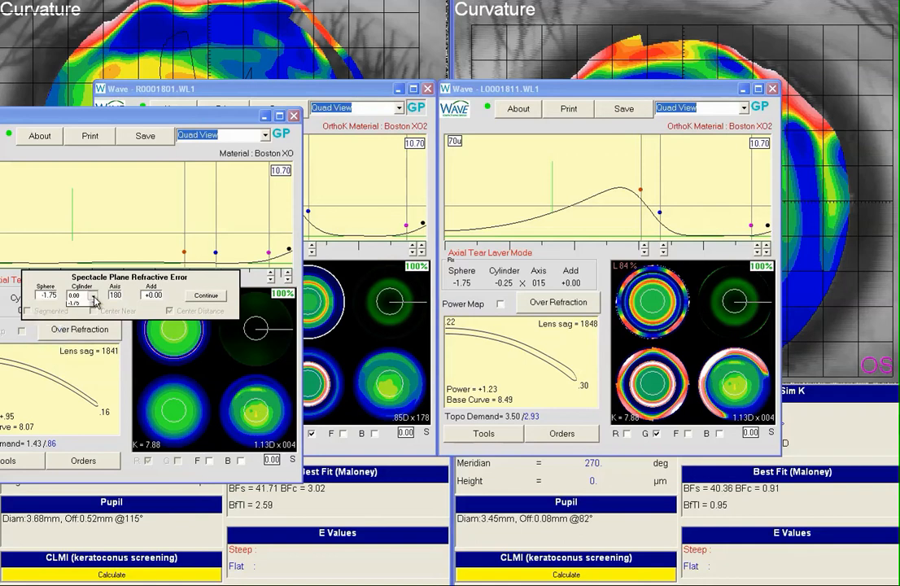
{"action": "left_click", "coordinate": [81, 309]}
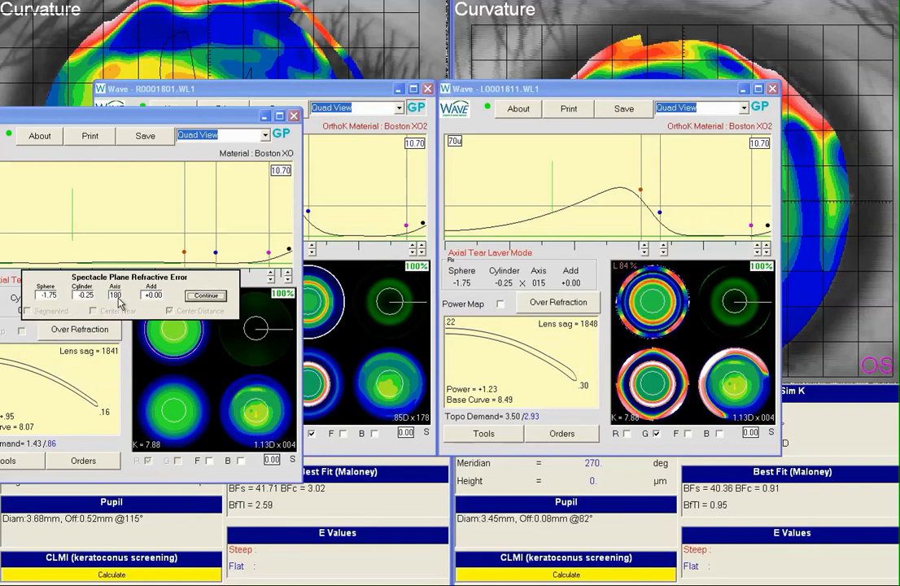
Step: Set the refractive error's axis to 015 and continue into the lens design
{"action": "left_click", "coordinate": [117, 296]}
{"action": "left_click", "coordinate": [132, 297]}
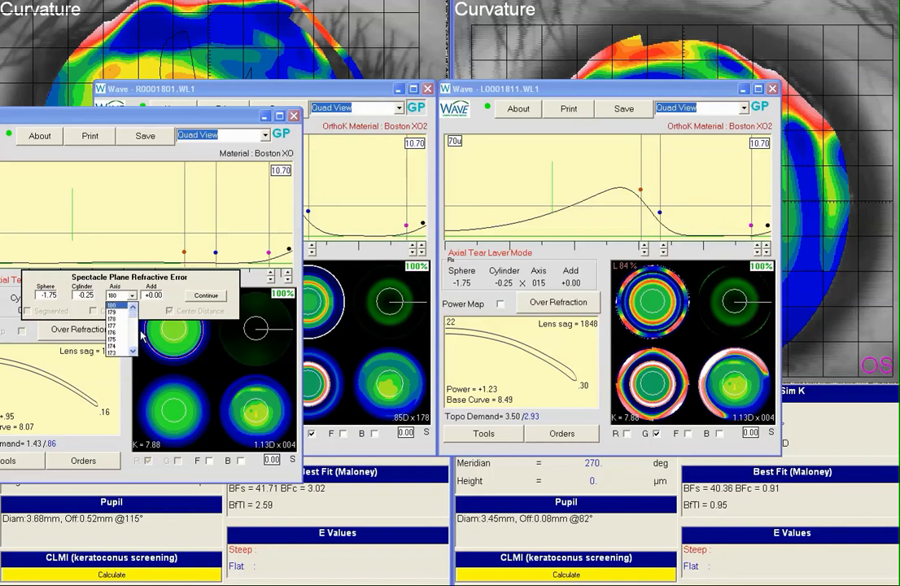
{"action": "left_click_drag", "start_coordinate": [133, 314], "coordinate": [132, 339]}
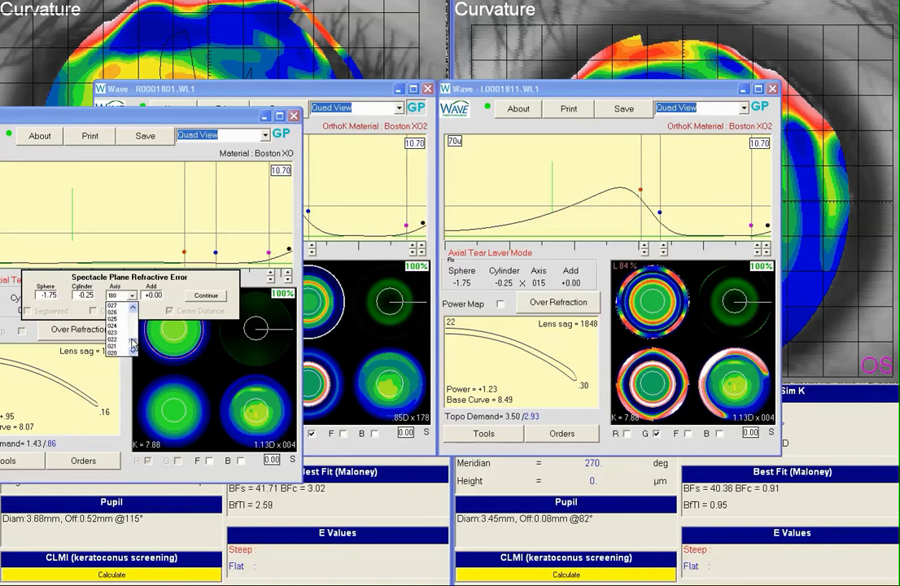
{"action": "left_click", "coordinate": [132, 353]}
{"action": "left_click", "coordinate": [132, 353]}
{"action": "left_click", "coordinate": [132, 353]}
{"action": "left_click", "coordinate": [132, 353]}
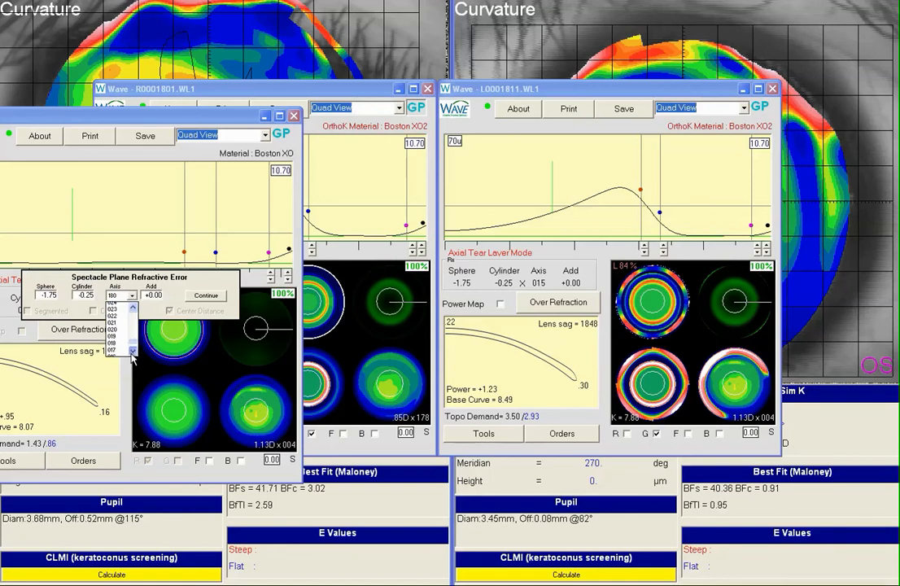
{"action": "left_click", "coordinate": [132, 352]}
{"action": "left_click", "coordinate": [132, 353]}
{"action": "left_click", "coordinate": [132, 352]}
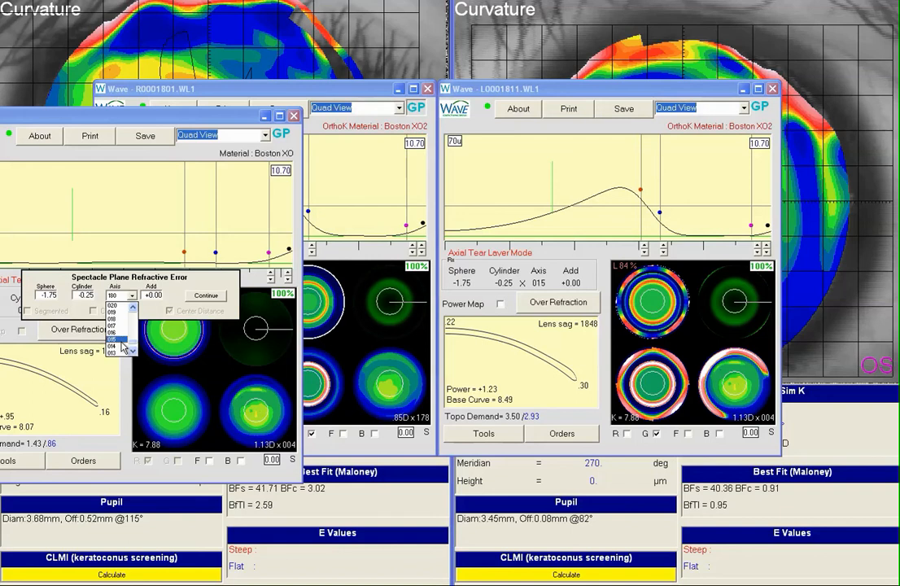
{"action": "left_click", "coordinate": [114, 339]}
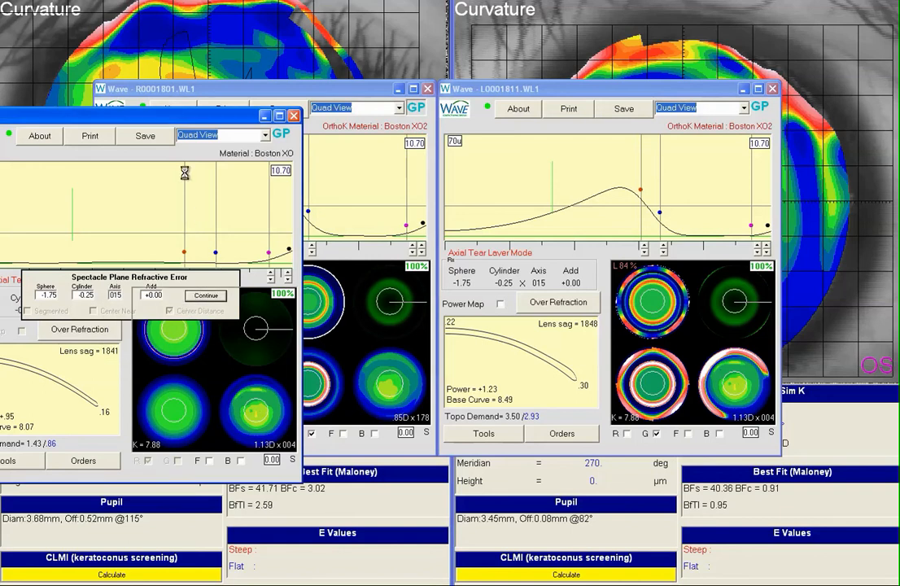
{"action": "left_click", "coordinate": [203, 296]}
Step: Place the new design window beside the L0001811 design and load the Myopic CR definition in its configuration settings
{"action": "left_click_drag", "start_coordinate": [169, 121], "coordinate": [298, 104]}
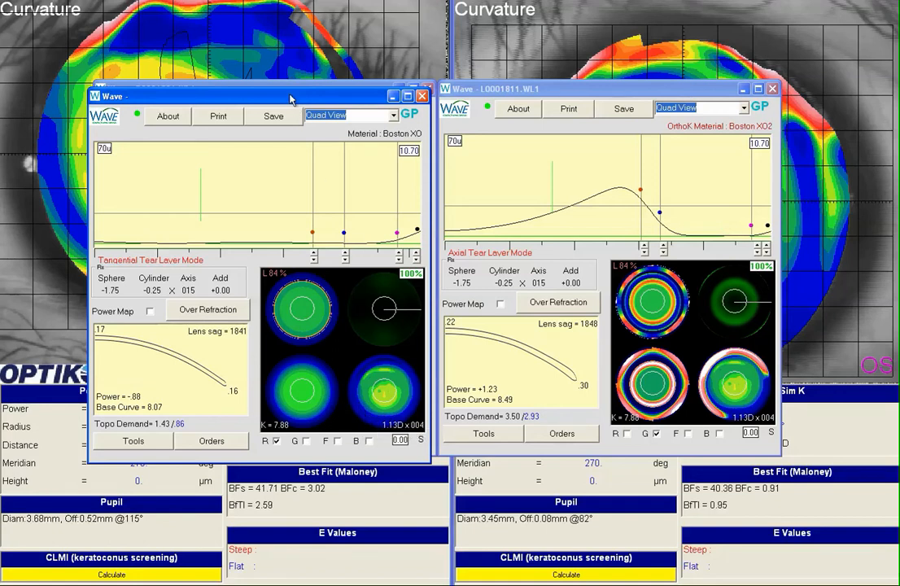
{"action": "left_click_drag", "start_coordinate": [291, 96], "coordinate": [292, 94]}
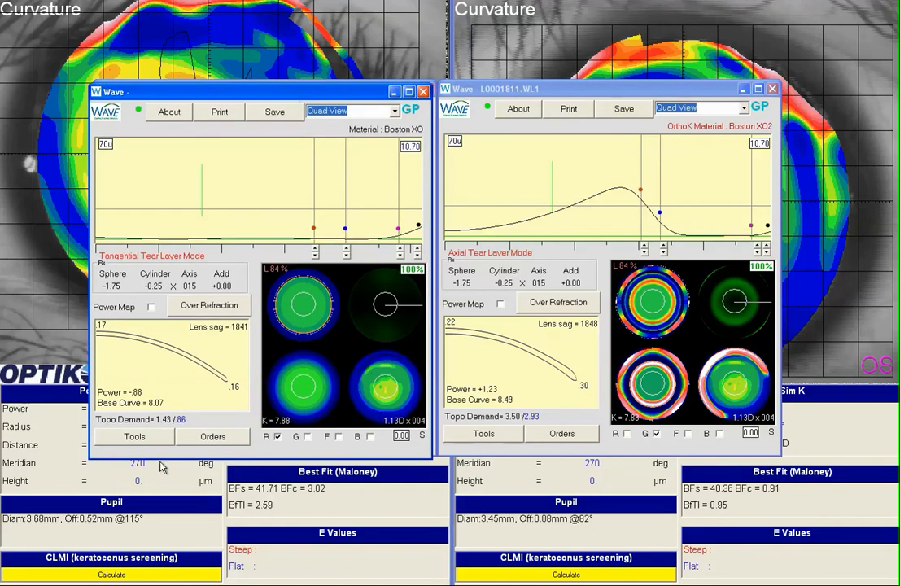
{"action": "left_click", "coordinate": [134, 435]}
{"action": "left_click", "coordinate": [145, 439]}
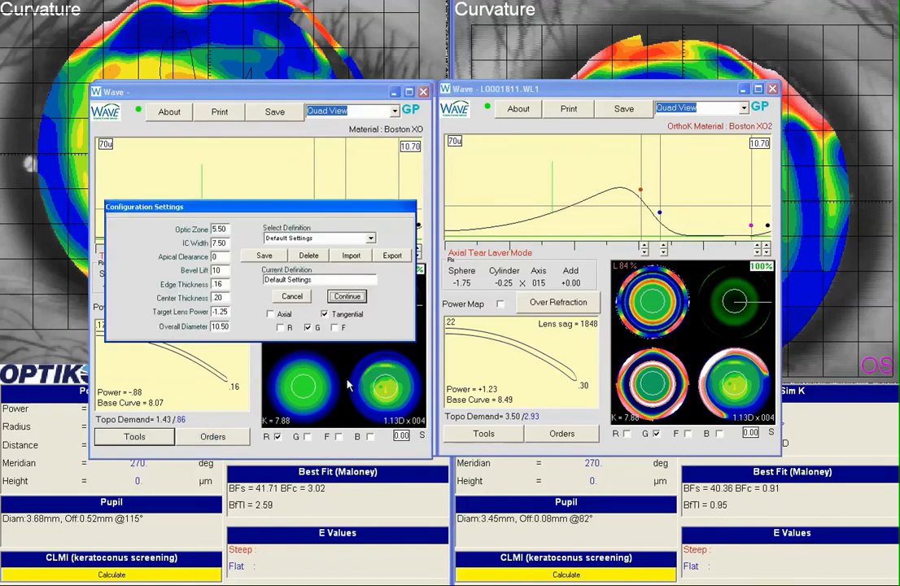
{"action": "left_click", "coordinate": [370, 239]}
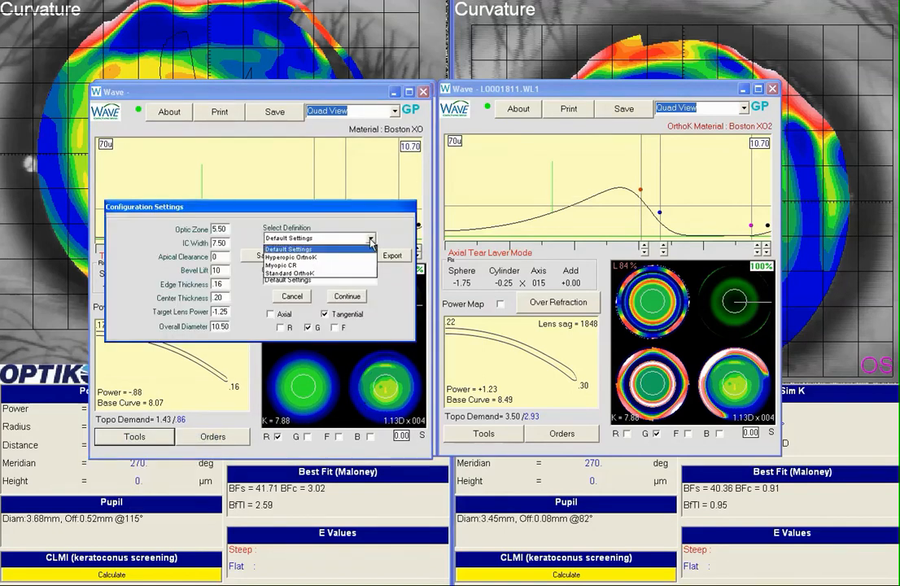
{"action": "left_click", "coordinate": [323, 264]}
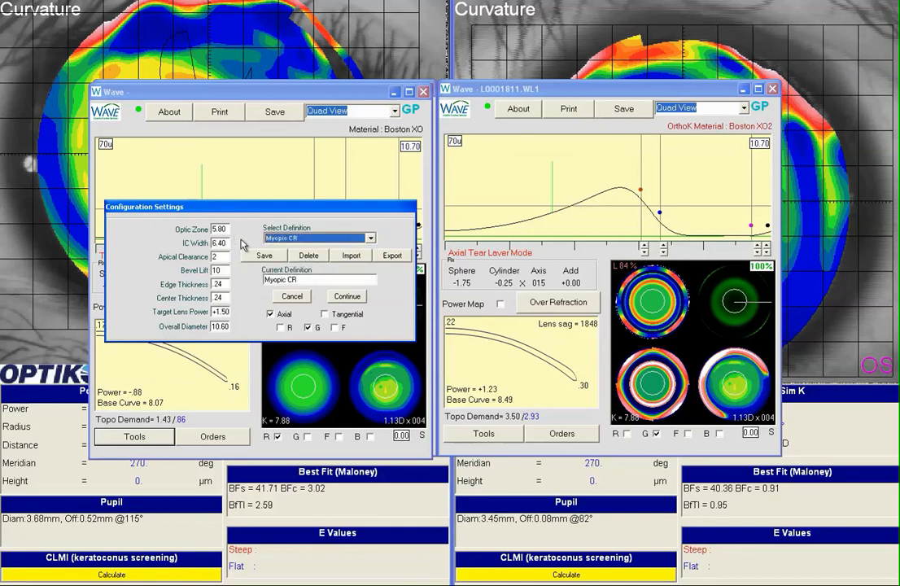
Step: Set the overall diameter to 11.20 and the target lens power to +1.25, and apply the configuration
{"action": "left_click", "coordinate": [216, 327]}
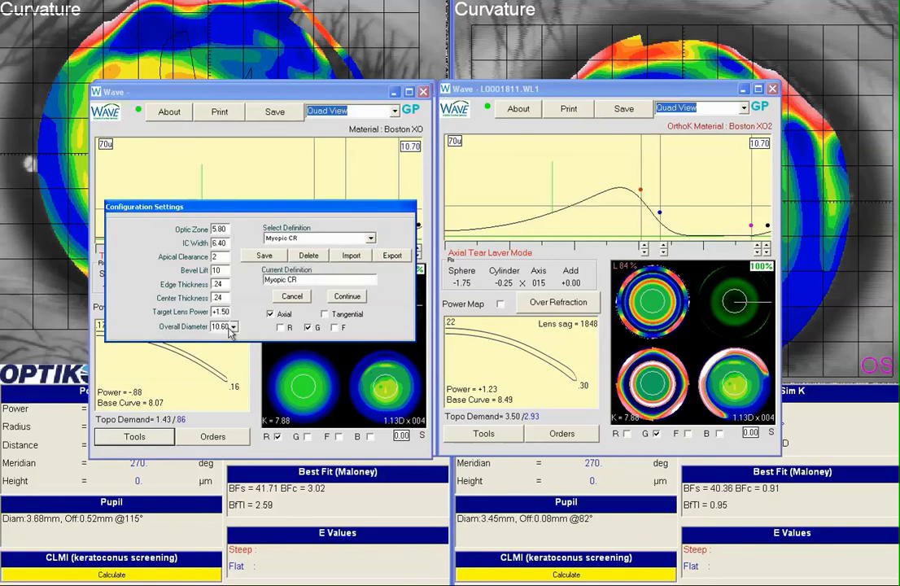
{"action": "left_click", "coordinate": [234, 326]}
{"action": "scroll", "coordinate": [237, 349], "scroll_direction": "up", "scroll_amount": 3}
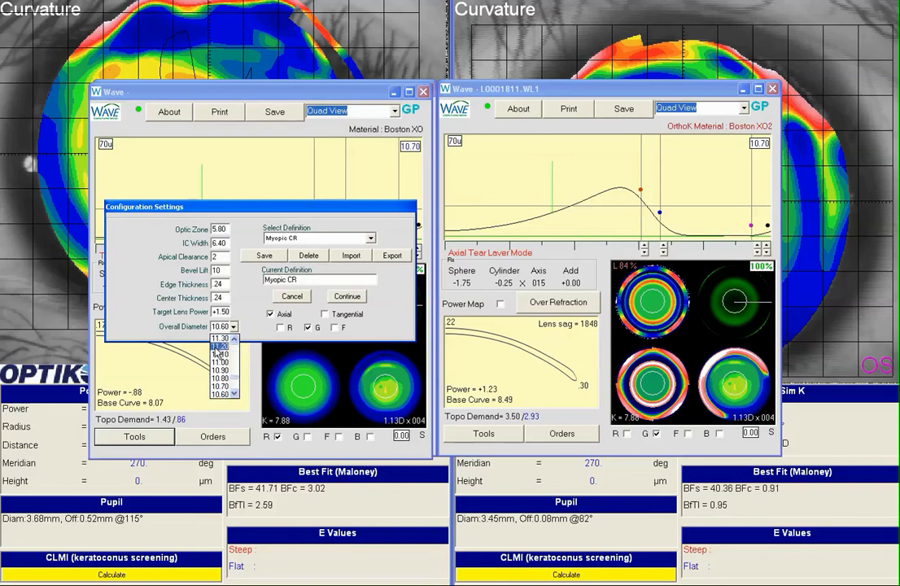
{"action": "left_click", "coordinate": [216, 347]}
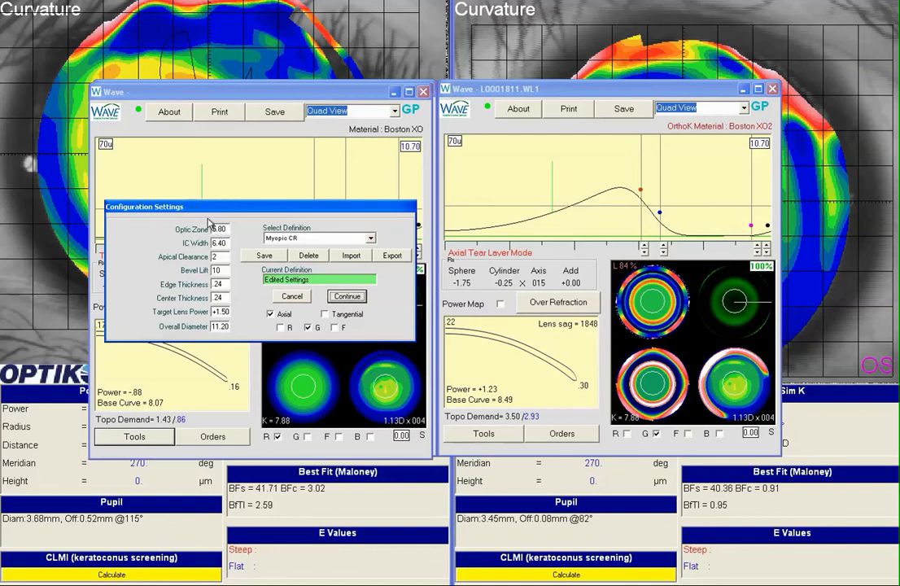
{"action": "left_click", "coordinate": [223, 313]}
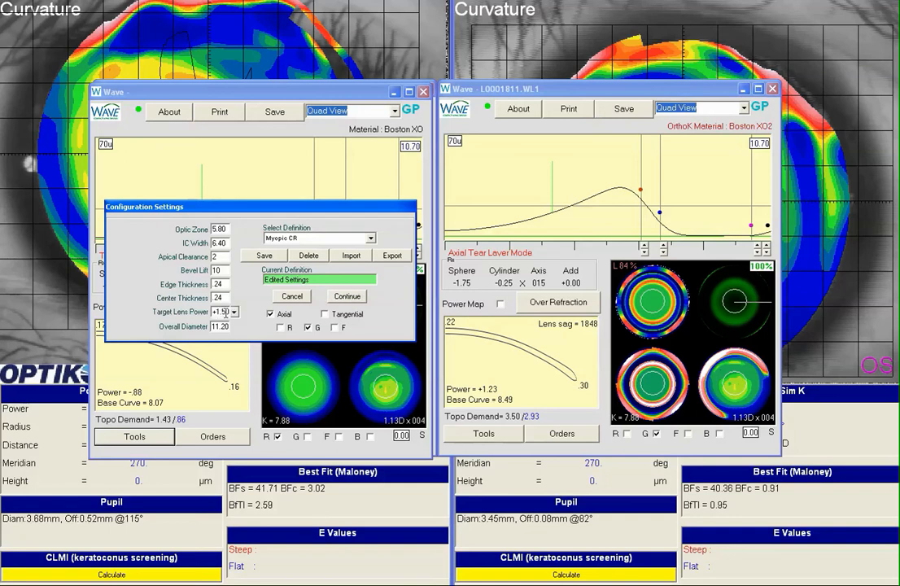
{"action": "left_click", "coordinate": [234, 312]}
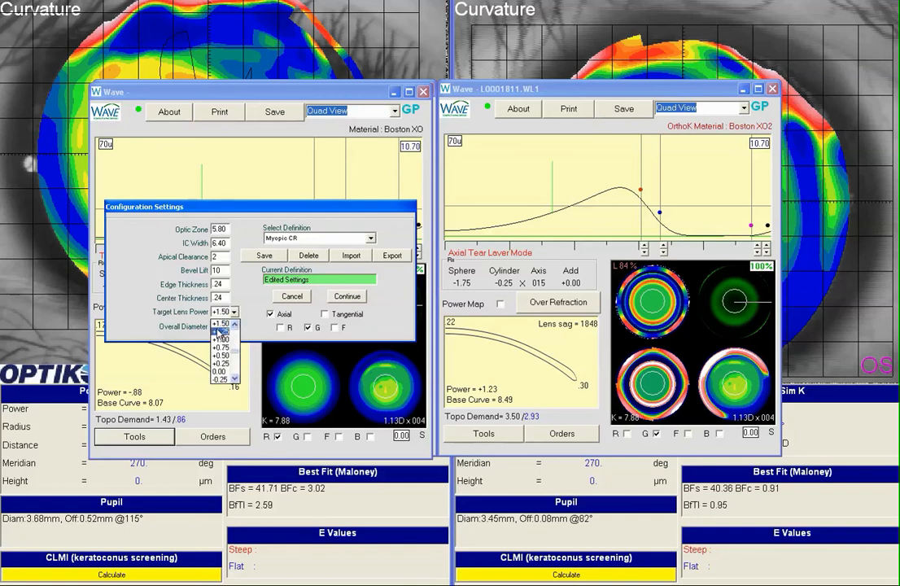
{"action": "left_click", "coordinate": [220, 332]}
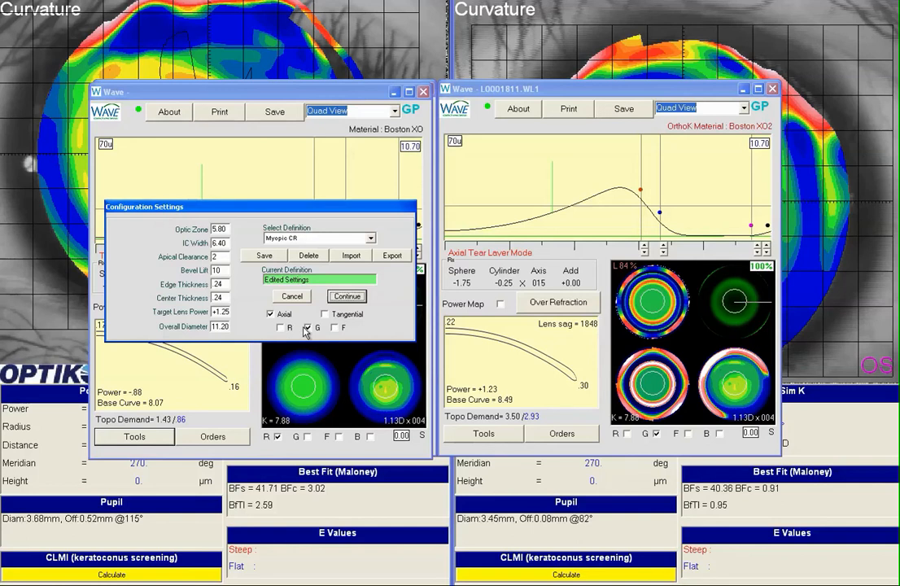
{"action": "left_click", "coordinate": [330, 298]}
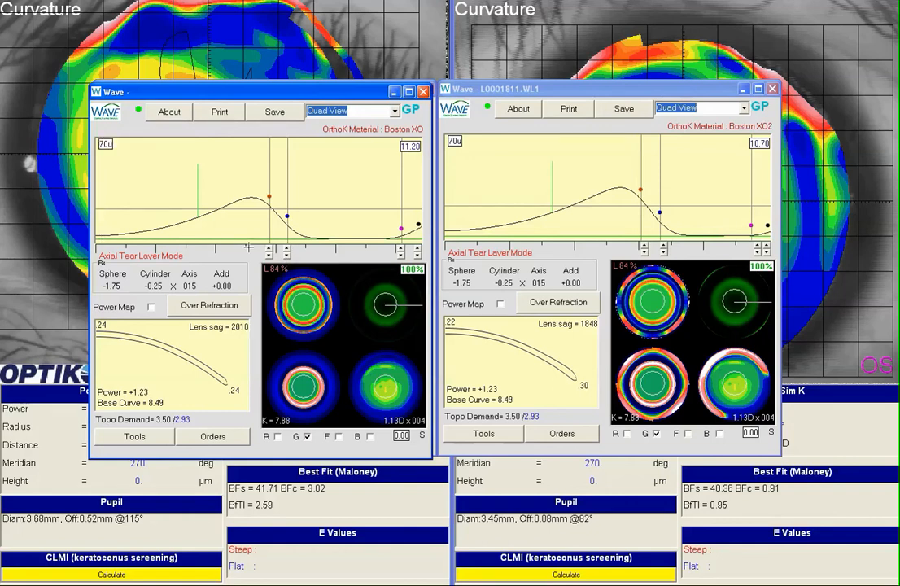
Step: Raise the new left lens's tear layer at the blue control point to bring the lens sag to 2014
{"action": "left_click", "coordinate": [286, 253]}
{"action": "left_click", "coordinate": [287, 254]}
{"action": "left_click", "coordinate": [287, 254]}
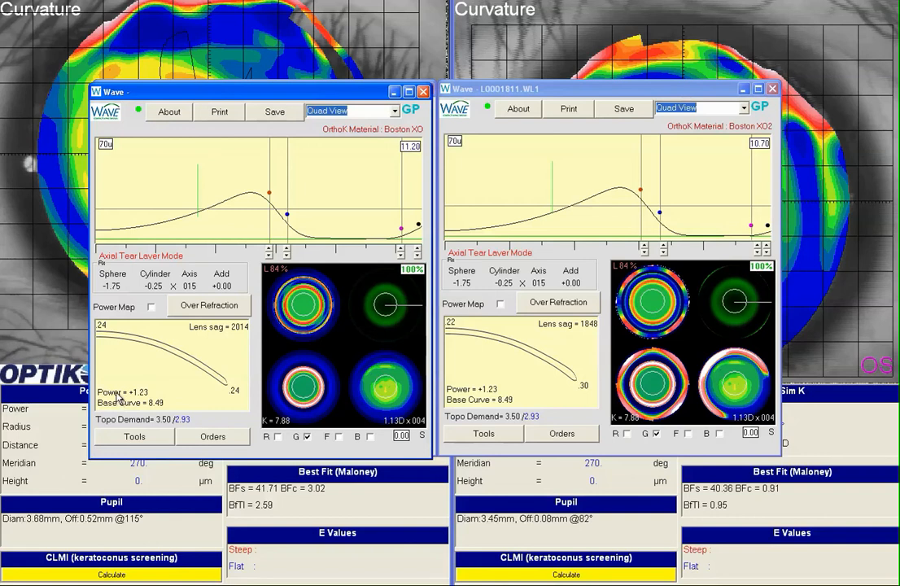
Step: Move the new left lens design over the old L0001811 window and bring the R0001801 design to the front
{"action": "mouse_move", "coordinate": [154, 407]}
{"action": "left_click_drag", "start_coordinate": [251, 89], "coordinate": [636, 98]}
{"action": "left_click", "coordinate": [324, 346]}
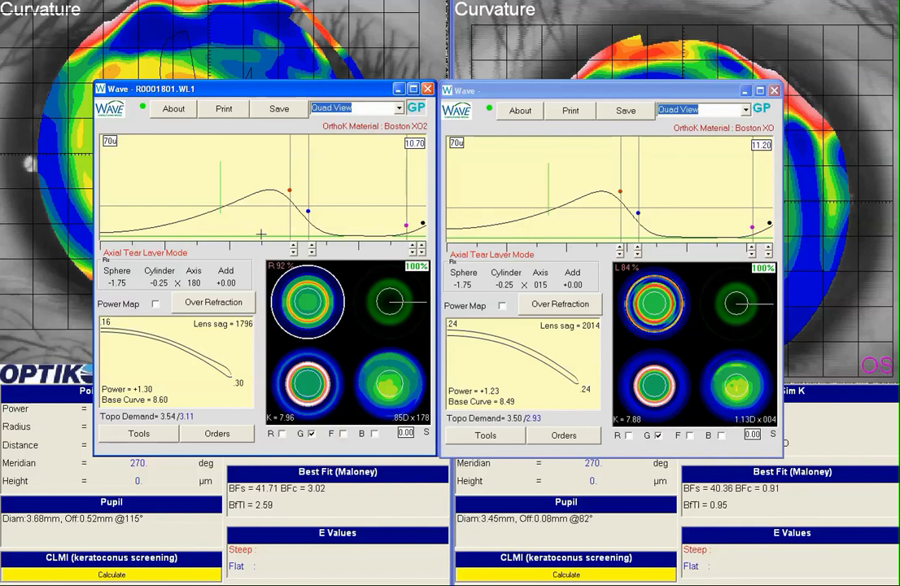
Step: Set the overall diameter of the right-eye lens R0001801 to 11.20
{"action": "left_click", "coordinate": [415, 143]}
{"action": "scroll", "coordinate": [420, 177], "scroll_direction": "up", "scroll_amount": 3}
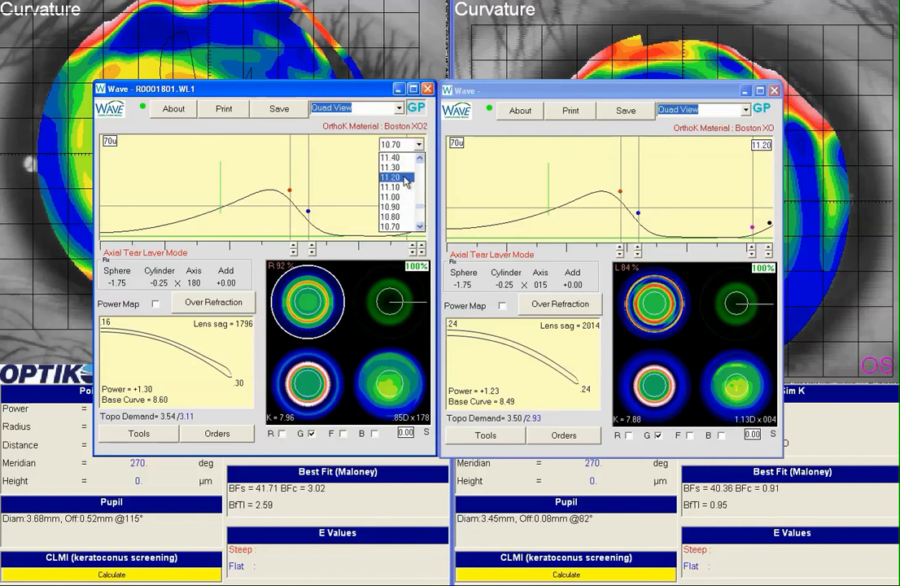
{"action": "left_click", "coordinate": [394, 177]}
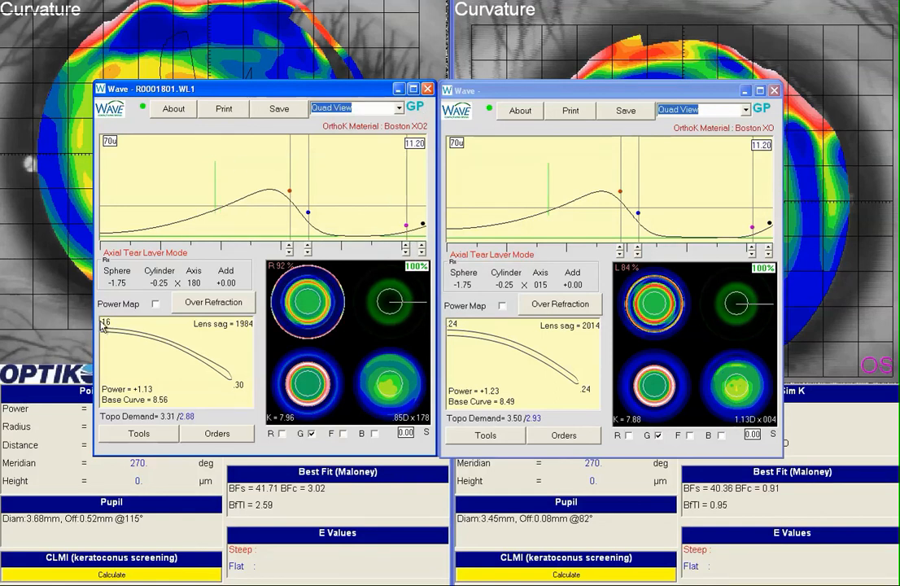
Step: Set the right-eye lens's center thickness to .24 and align the left-eye design window beside it
{"action": "left_click", "coordinate": [105, 325]}
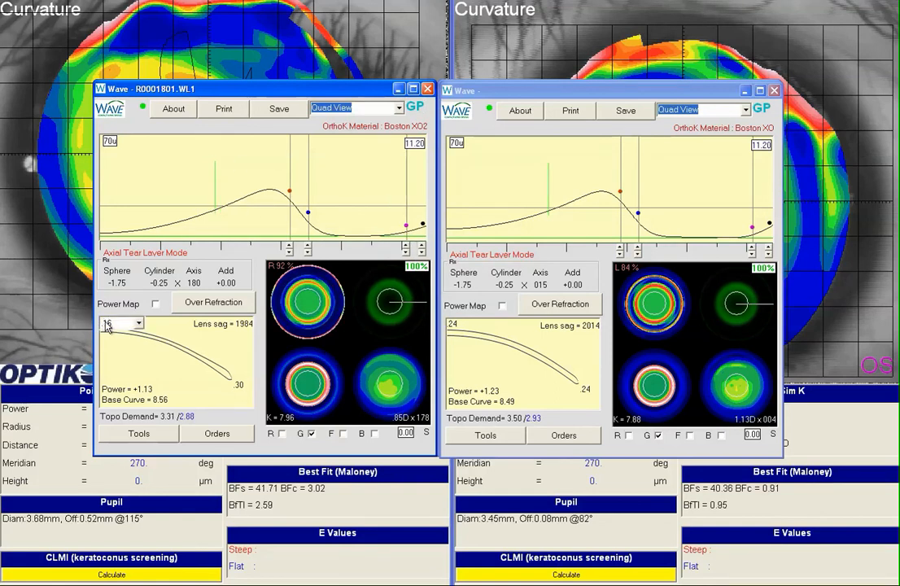
{"action": "mouse_move", "coordinate": [601, 96]}
{"action": "left_mouse_down"}
{"action": "mouse_move", "coordinate": [114, 96]}
{"action": "mouse_move", "coordinate": [502, 85]}
{"action": "mouse_move", "coordinate": [591, 103]}
{"action": "mouse_move", "coordinate": [600, 92]}
{"action": "left_mouse_up"}
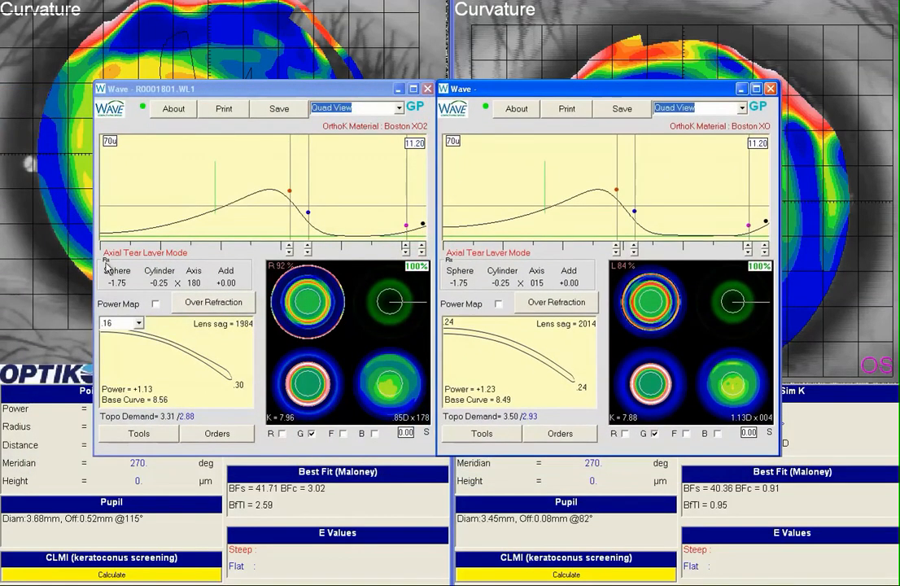
{"action": "left_click", "coordinate": [138, 324]}
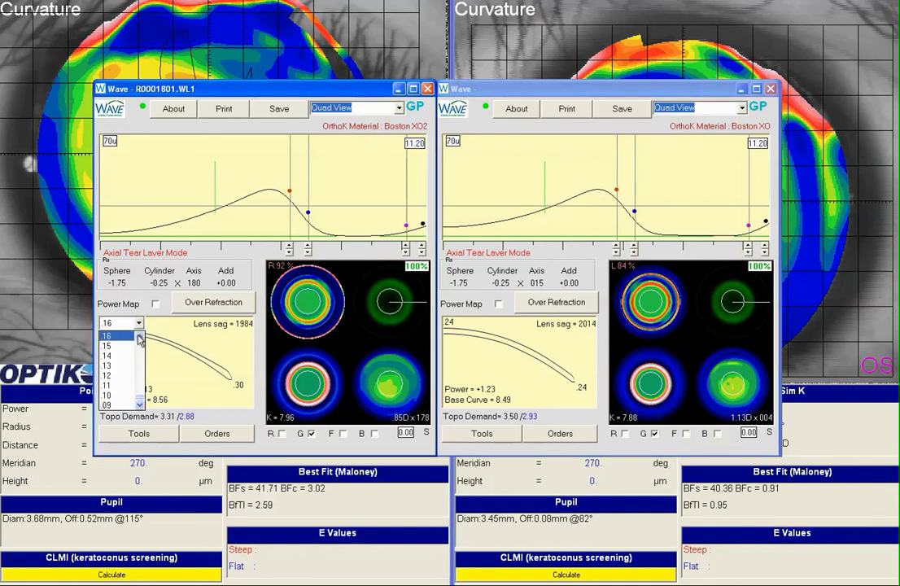
{"action": "scroll", "coordinate": [140, 339], "scroll_direction": "up", "scroll_amount": 3}
{"action": "left_click", "coordinate": [140, 337]}
{"action": "left_click", "coordinate": [128, 336]}
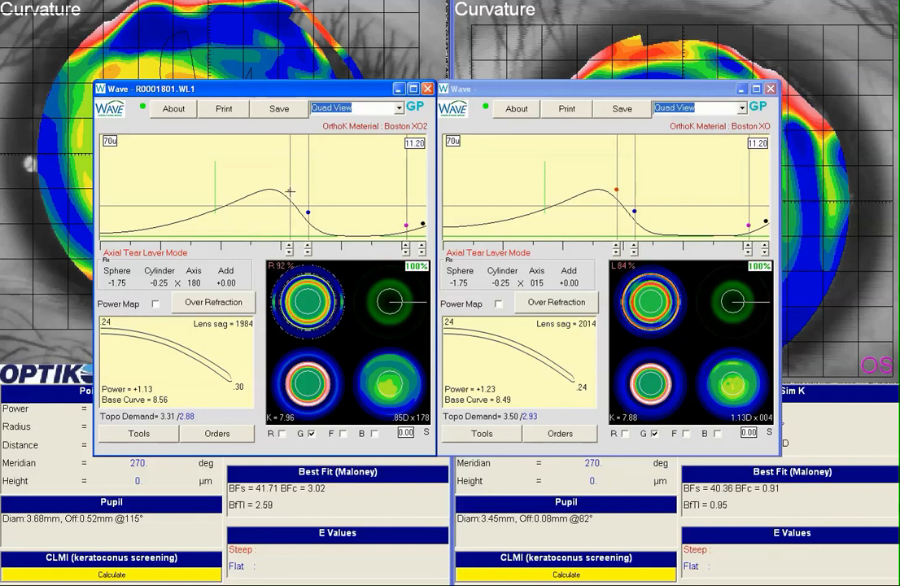
Step: Move the right-eye lens's red control point inward and lower it to bring the lens power to +1.24
{"action": "mouse_move", "coordinate": [290, 191]}
{"action": "left_mouse_down"}
{"action": "mouse_move", "coordinate": [274, 192]}
{"action": "mouse_move", "coordinate": [305, 217]}
{"action": "mouse_move", "coordinate": [292, 219]}
{"action": "left_mouse_up"}
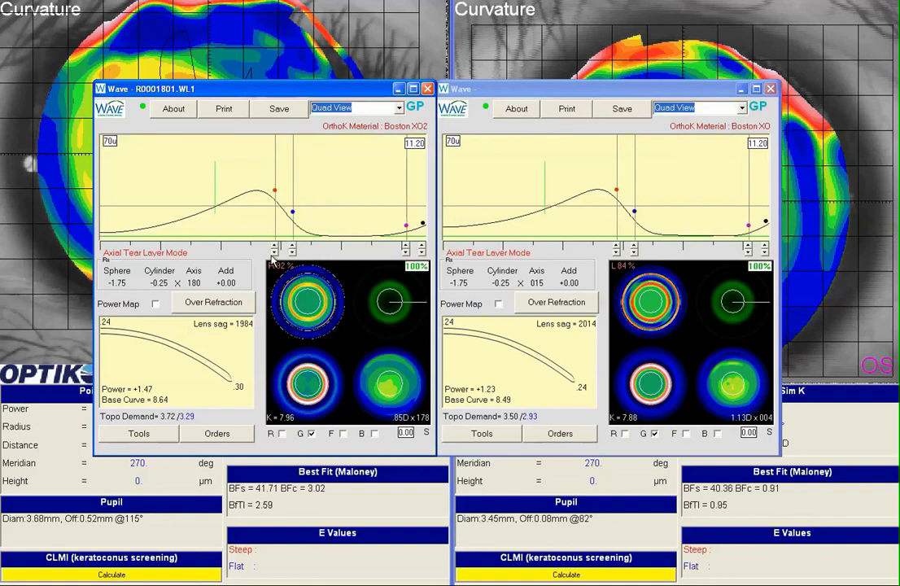
{"action": "left_click", "coordinate": [275, 250]}
{"action": "left_click", "coordinate": [274, 250]}
{"action": "left_click", "coordinate": [274, 251]}
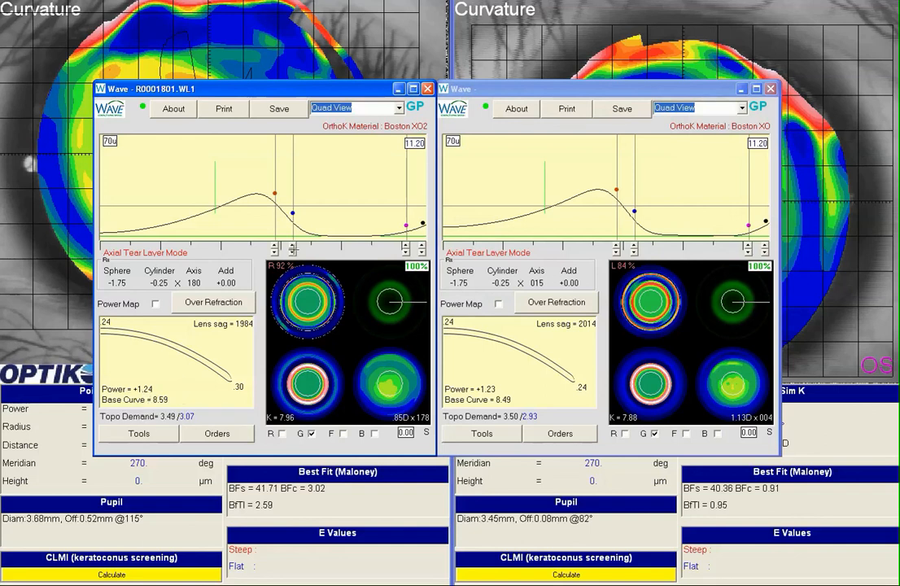
Step: Raise the right-eye lens's tear layer at the blue control point to bring the lens sag to 1993
{"action": "left_click", "coordinate": [292, 251]}
{"action": "left_click", "coordinate": [292, 252]}
{"action": "left_click", "coordinate": [293, 251]}
{"action": "left_click", "coordinate": [293, 252]}
{"action": "left_click", "coordinate": [293, 252]}
{"action": "left_click", "coordinate": [293, 251]}
{"action": "left_click", "coordinate": [292, 251]}
{"action": "left_click_drag", "start_coordinate": [111, 186], "coordinate": [102, 174]}
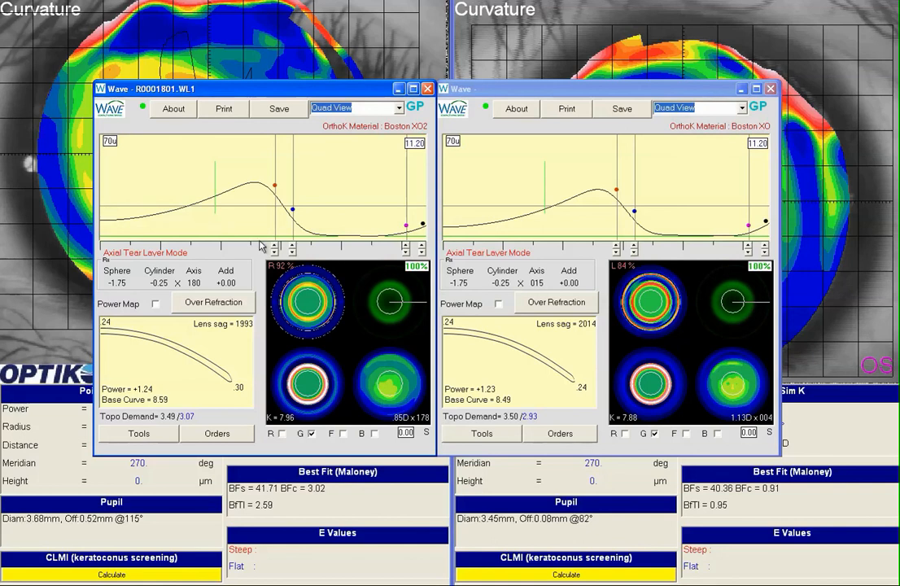
{"action": "mouse_move", "coordinate": [252, 96]}
{"action": "left_mouse_down"}
{"action": "mouse_move", "coordinate": [589, 100]}
{"action": "mouse_move", "coordinate": [252, 93]}
{"action": "left_mouse_up"}
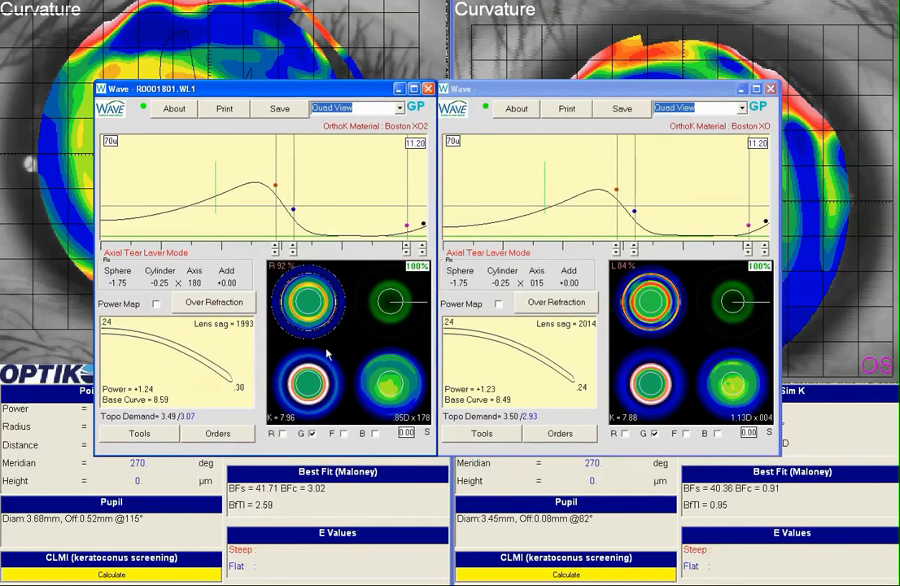